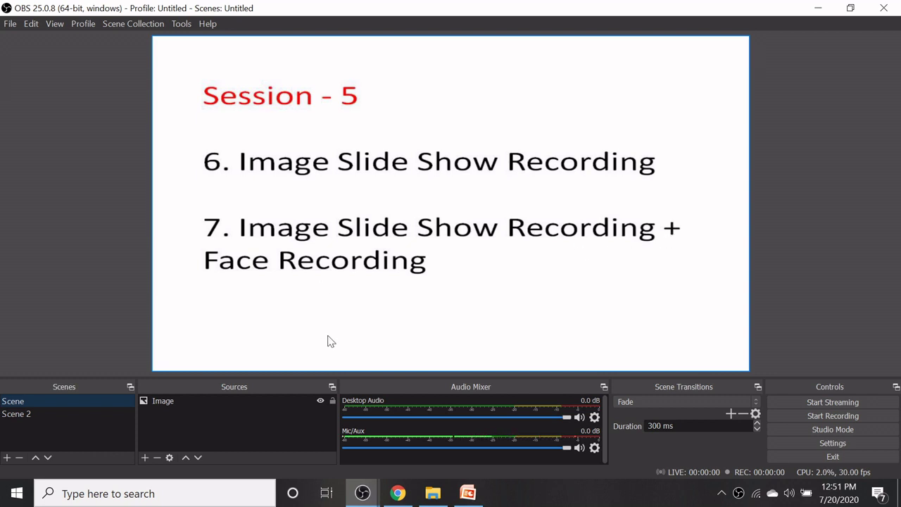
Create a new Image Slide Show source in the empty Scene 2 and open its properties
click(105, 420)
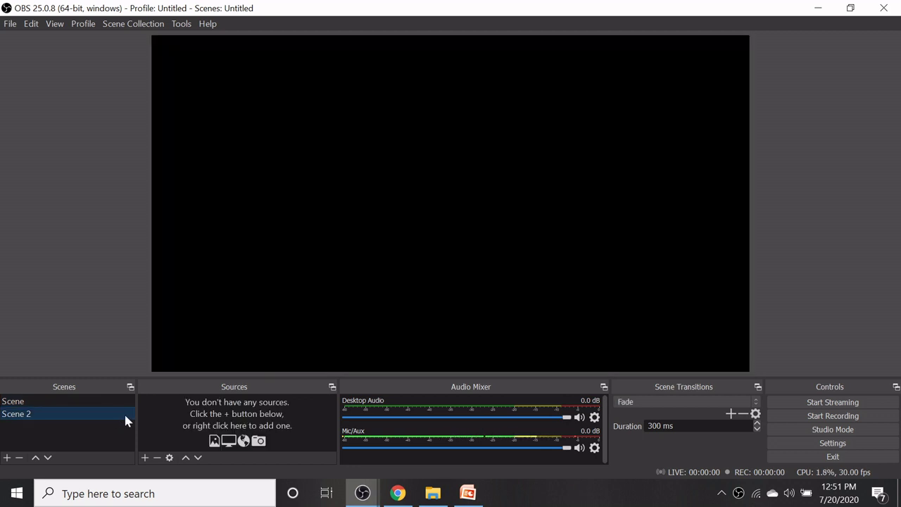
click(145, 459)
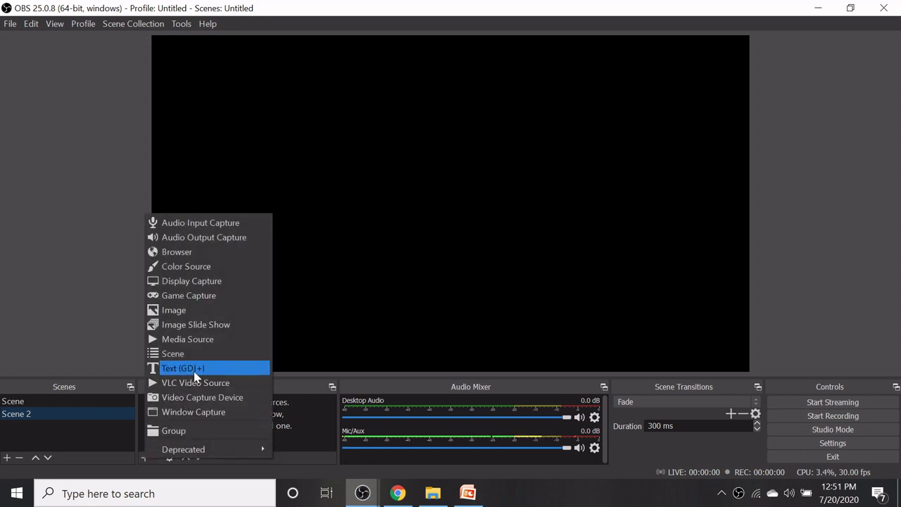
click(197, 324)
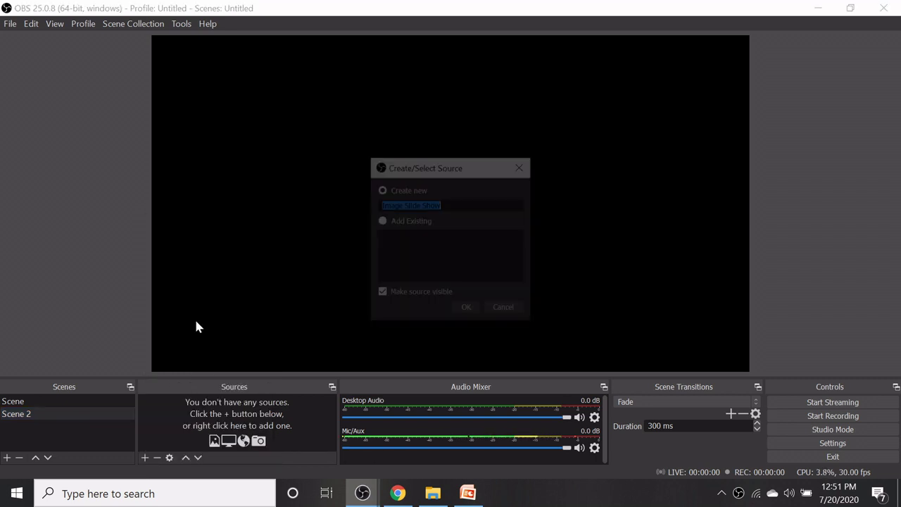
click(468, 310)
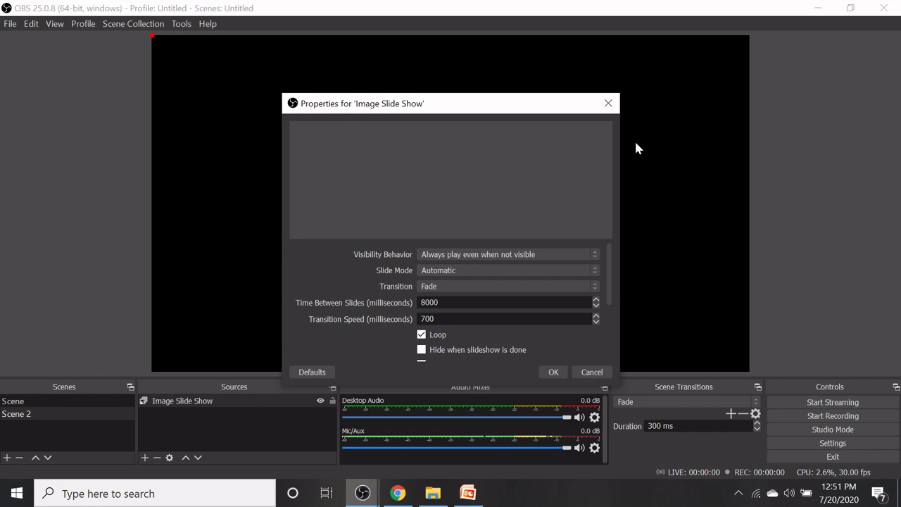
click(469, 270)
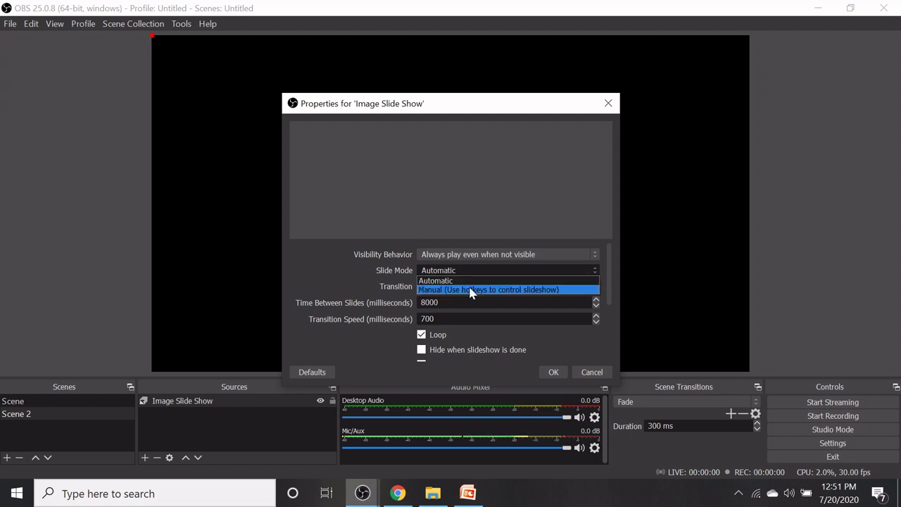
click(469, 282)
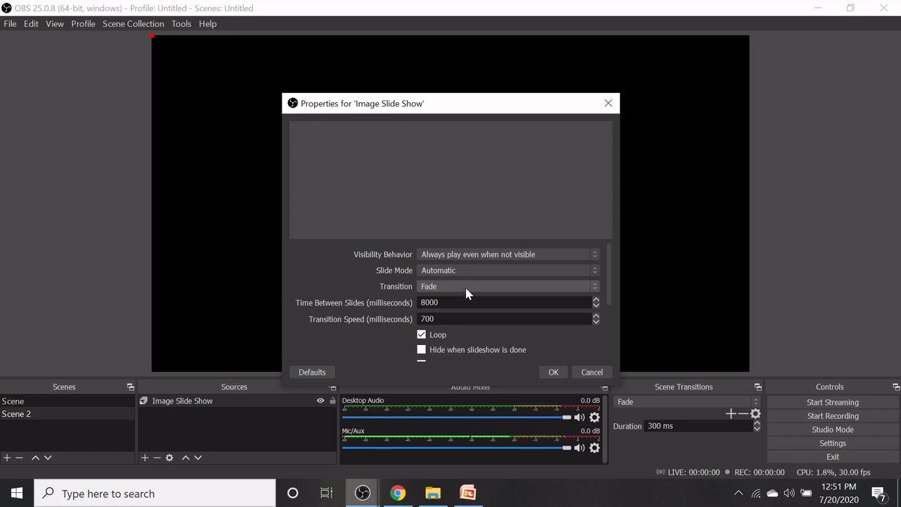
click(466, 288)
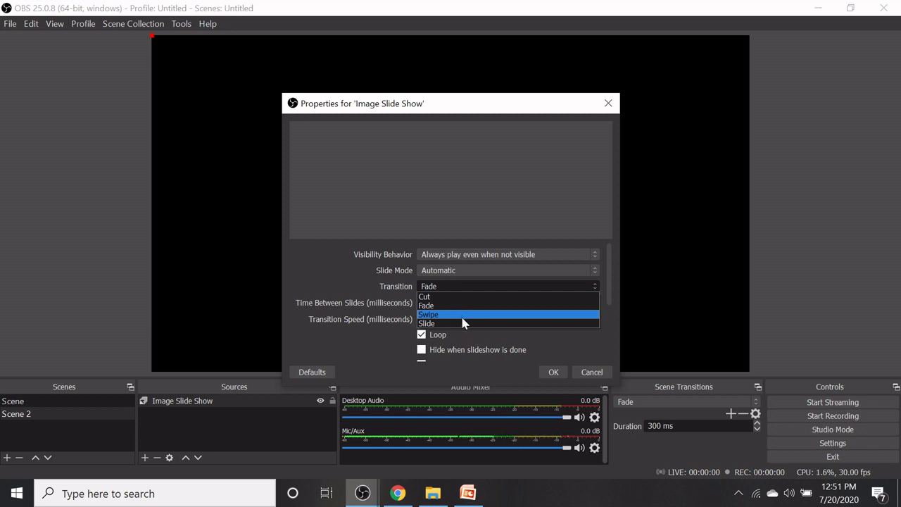
click(687, 292)
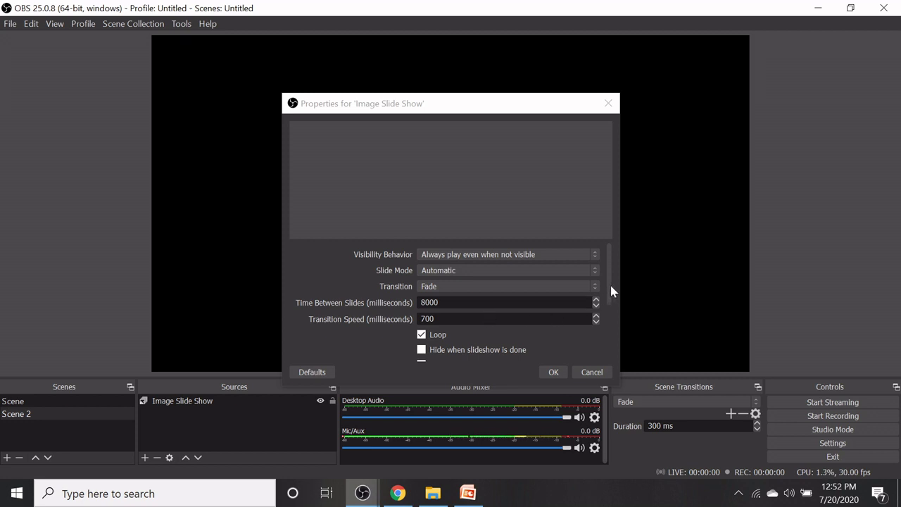
drag(611, 291, 604, 326)
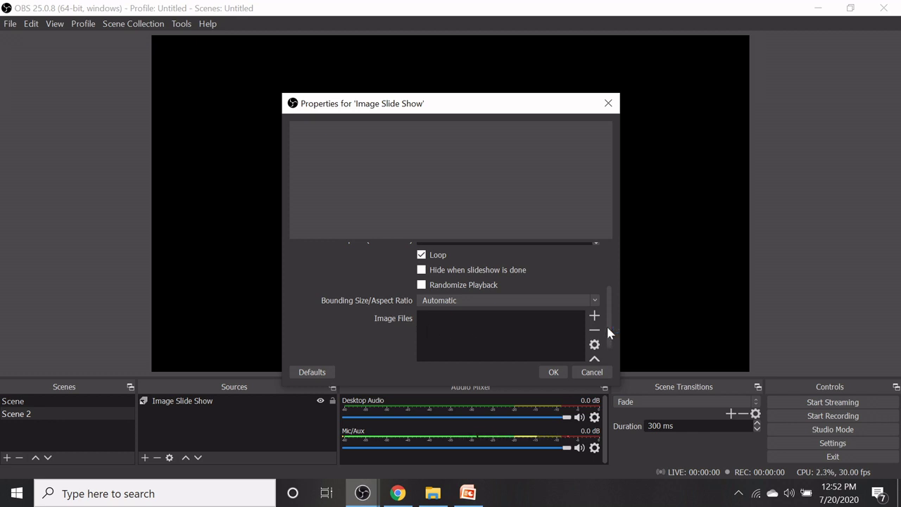
Choose to add image files and browse to the D:\EFDP\quality-final2 folder
click(593, 316)
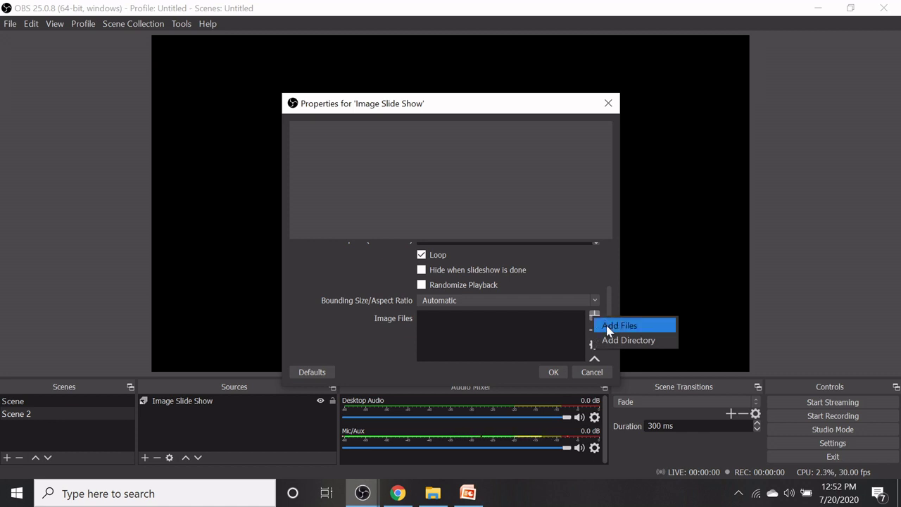
click(609, 326)
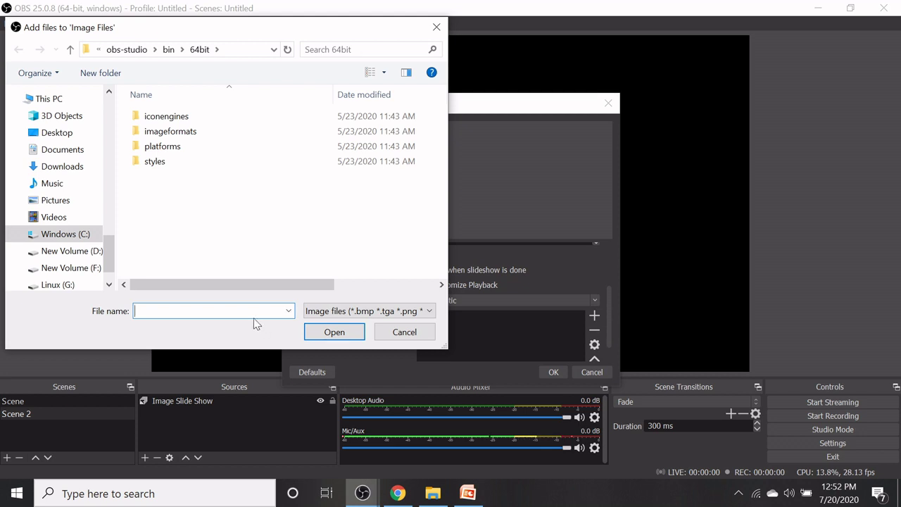
click(79, 253)
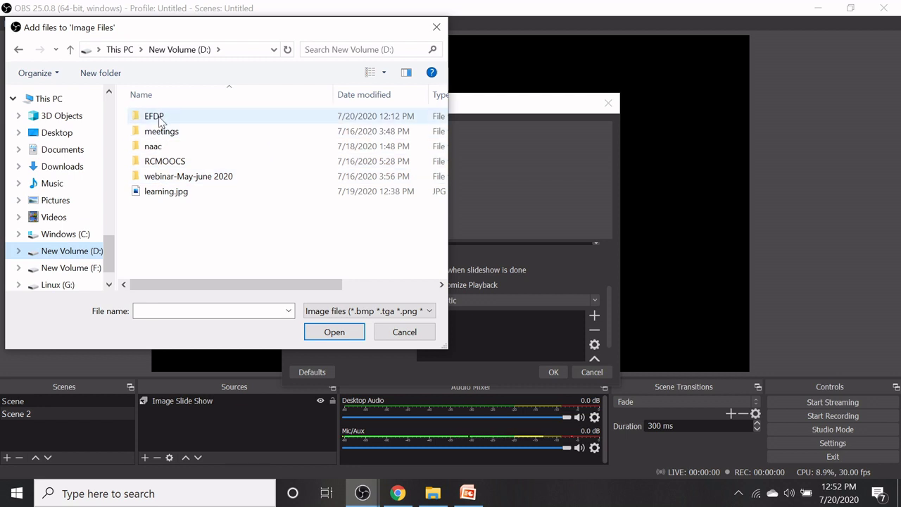
double_click(160, 119)
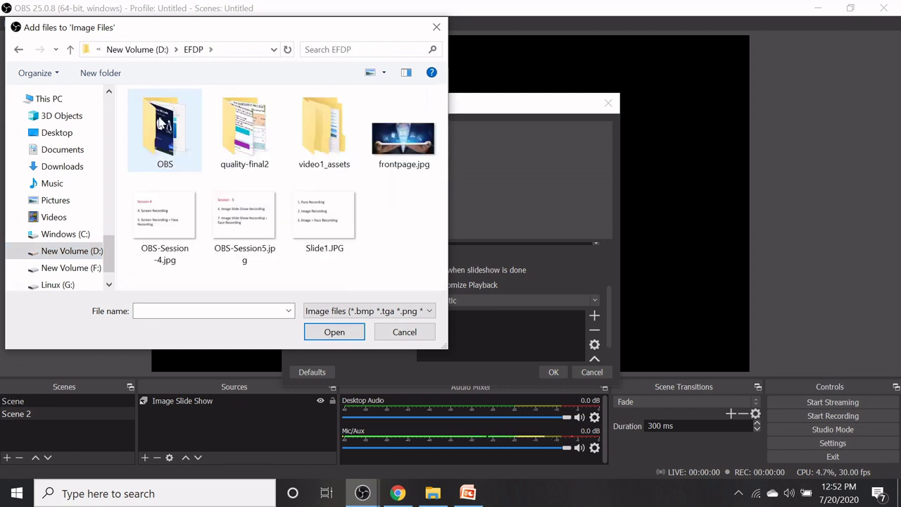
double_click(248, 134)
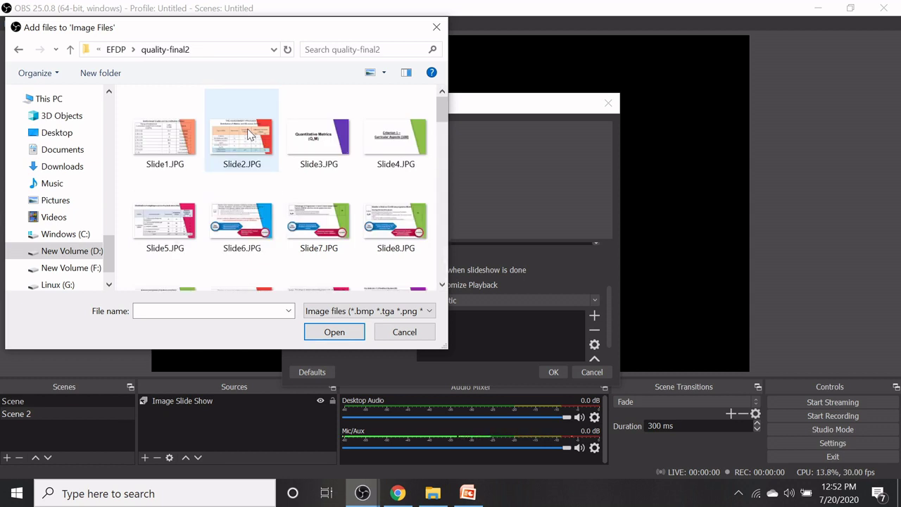
Select Slide3 through Slide7.JPG and load them into the slide show's image list
click(344, 143)
ctrl+click(381, 147)
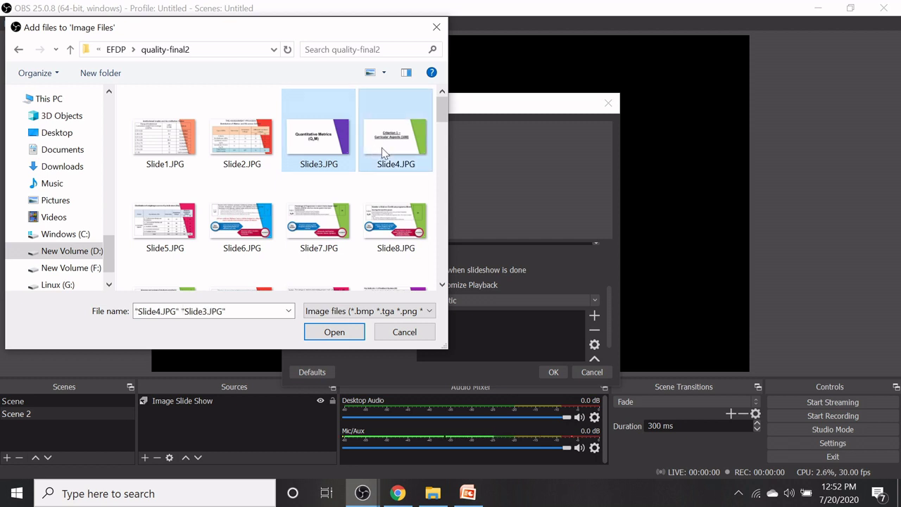
ctrl+click(176, 215)
ctrl+click(261, 220)
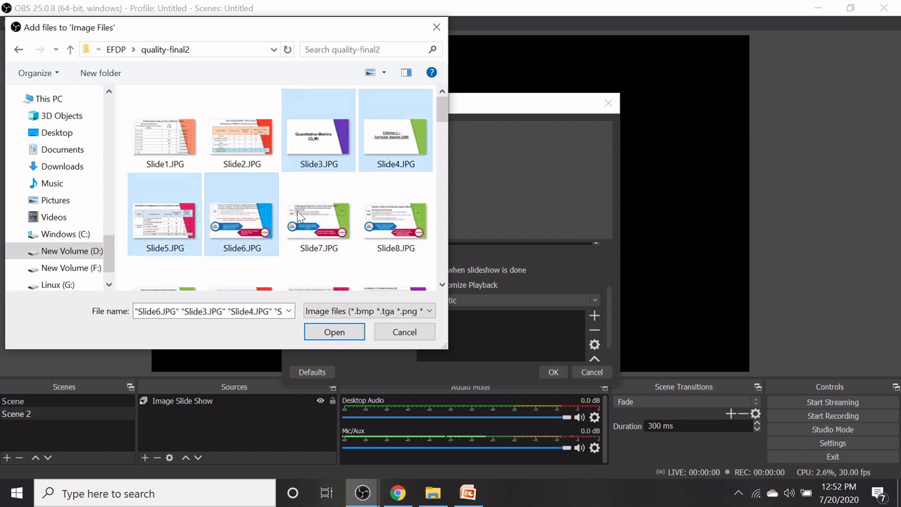
ctrl+click(335, 217)
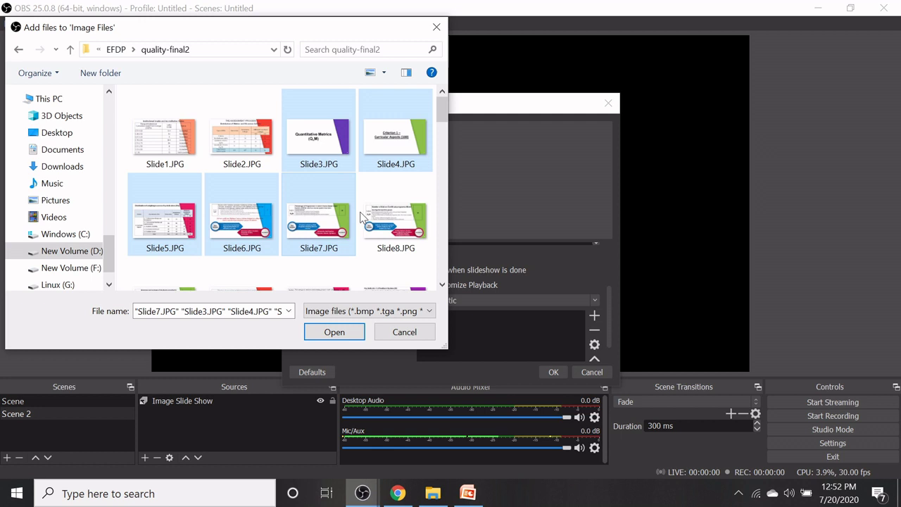
click(351, 332)
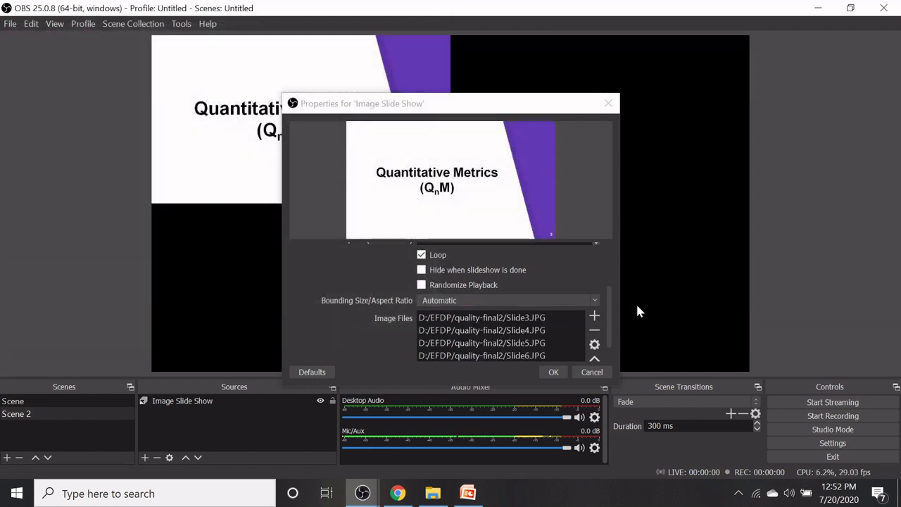
Set the slide show's Slide Mode to Manual and confirm the properties
scroll(610, 332, up, 3)
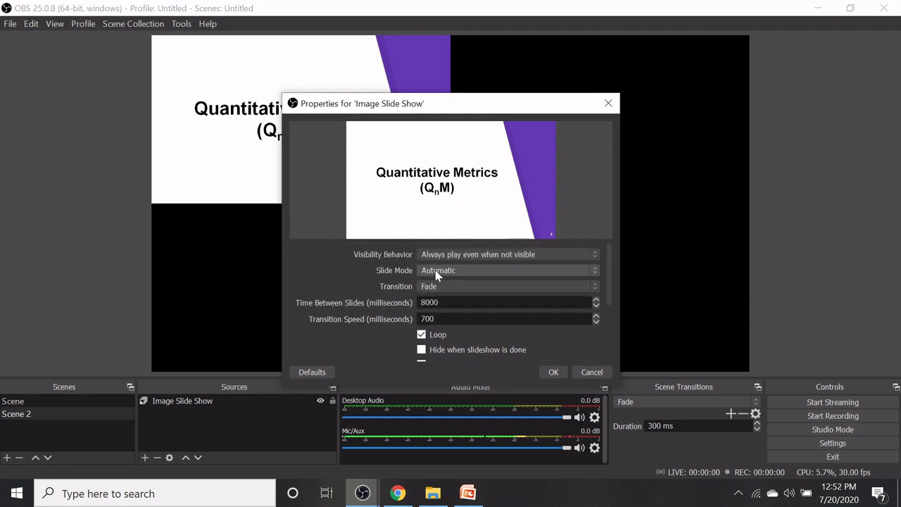
click(436, 271)
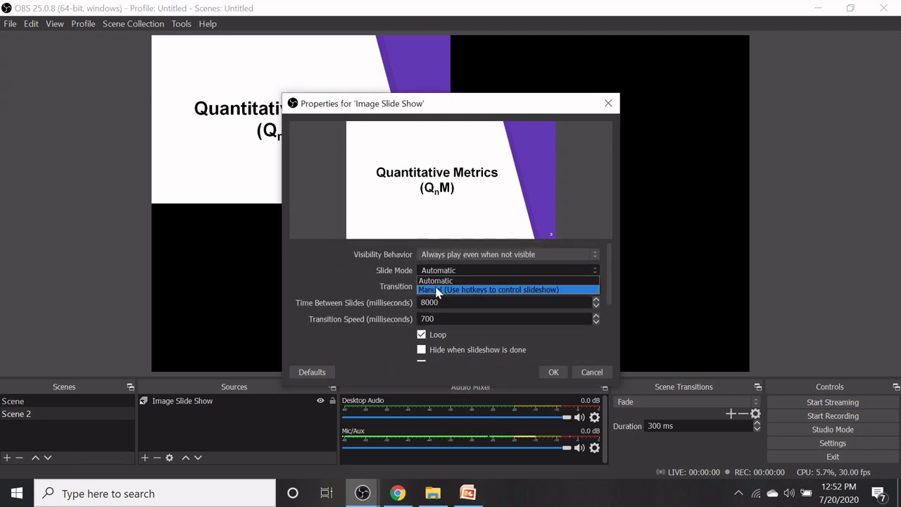
click(436, 289)
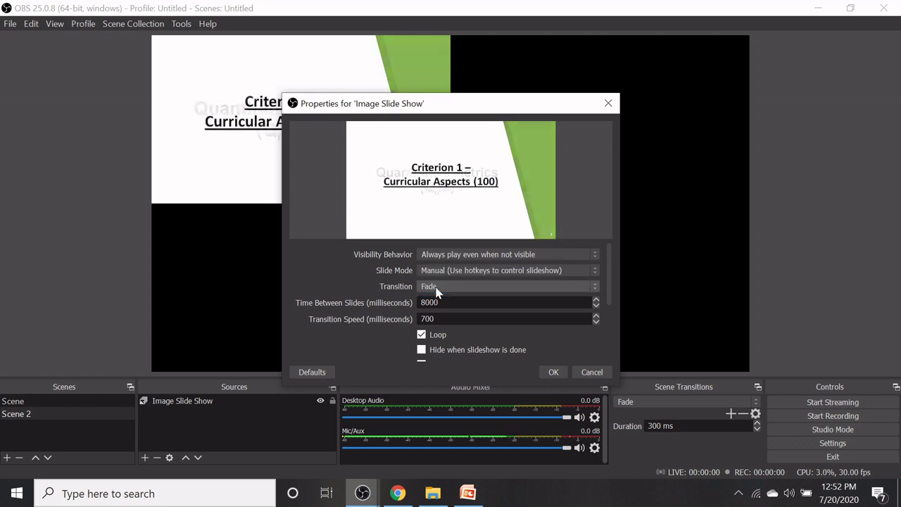
click(554, 373)
Stretch the slide show source to fill the whole canvas via Transform > Stretch to screen
click(401, 184)
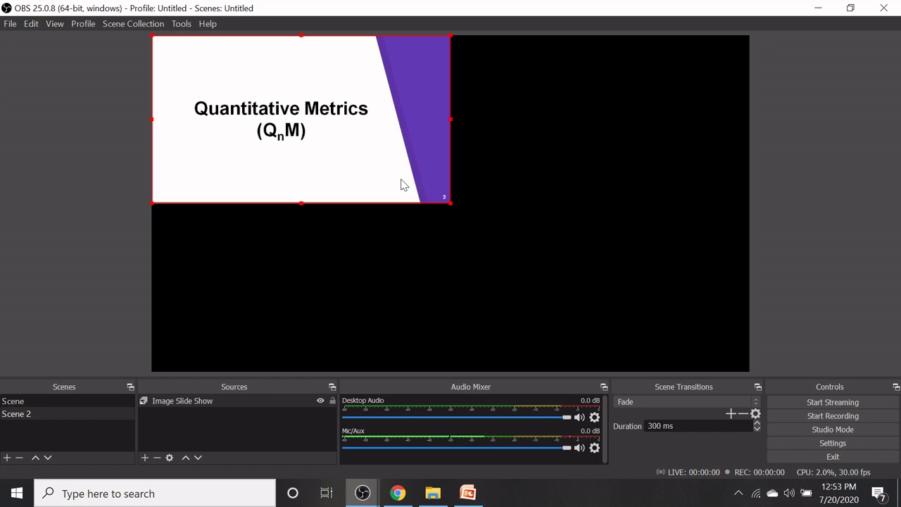
right_click(401, 184)
mouse_move(467, 267)
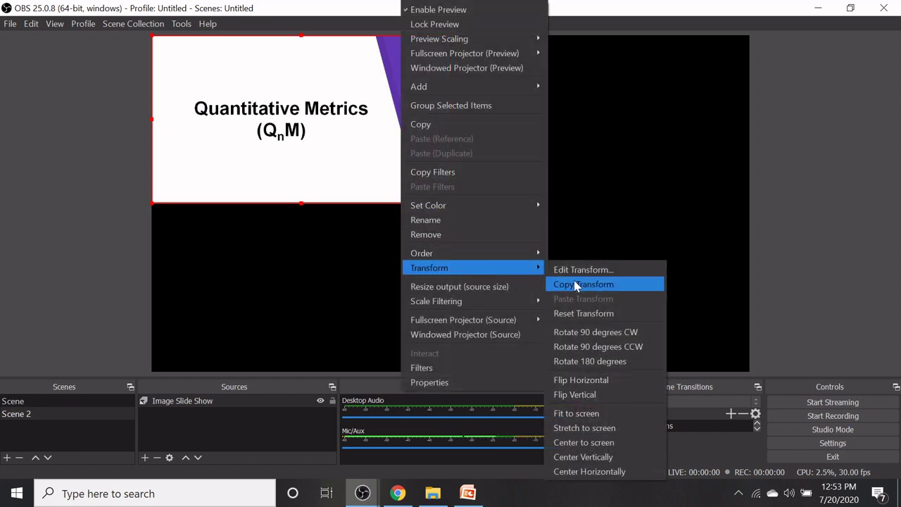
click(582, 428)
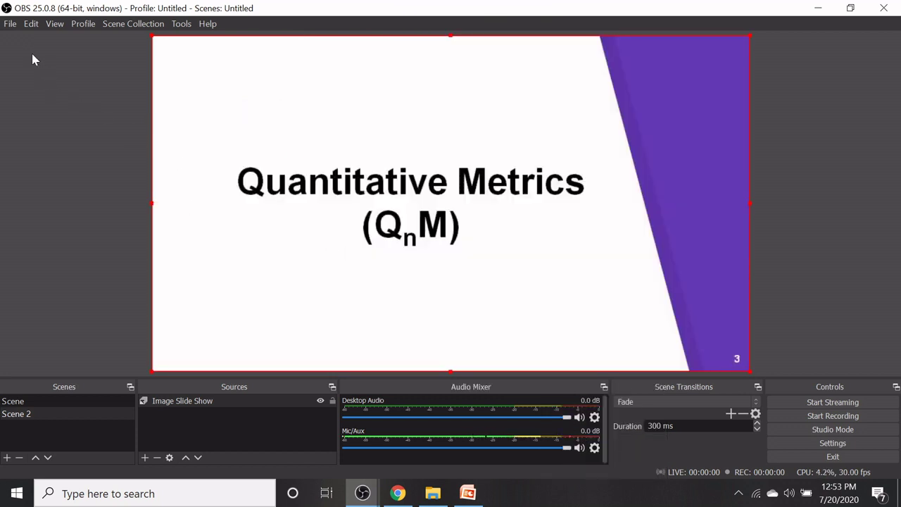
In Hotkeys settings, bind Next Slide to Right and Previous Slide to Left, then save
click(10, 24)
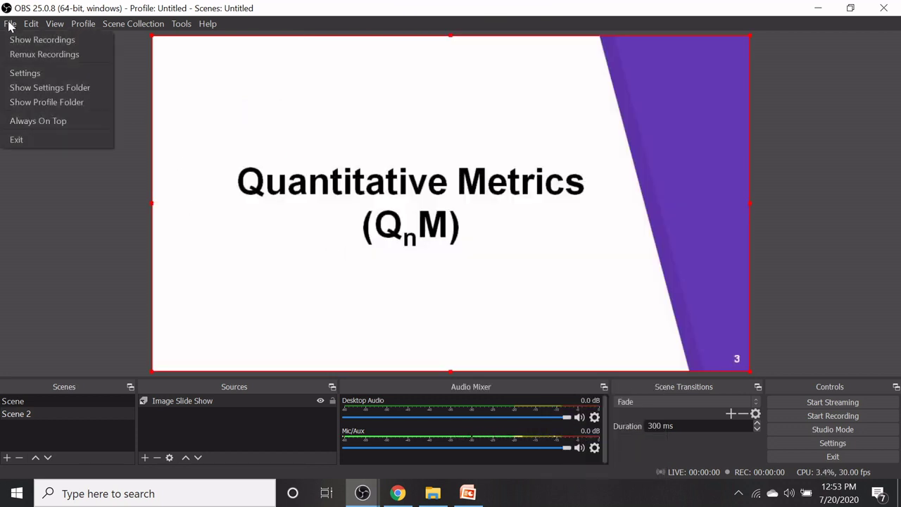
click(21, 74)
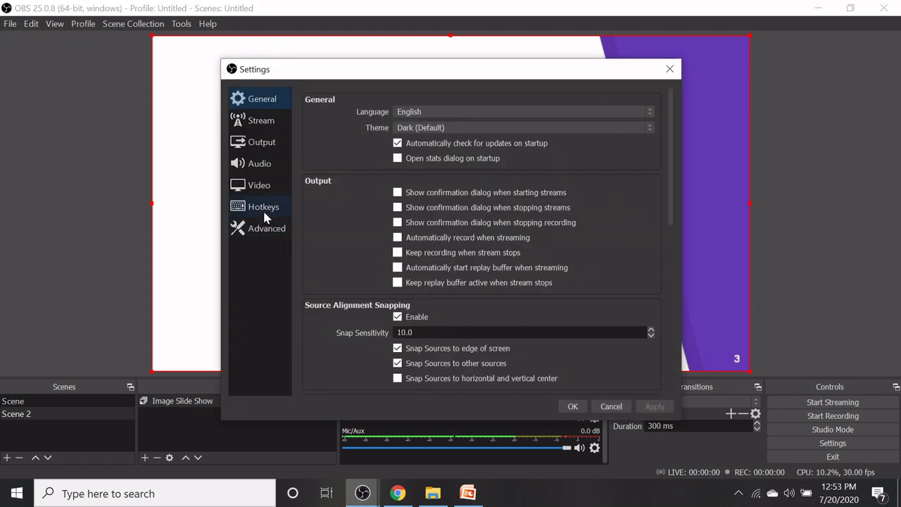
click(266, 212)
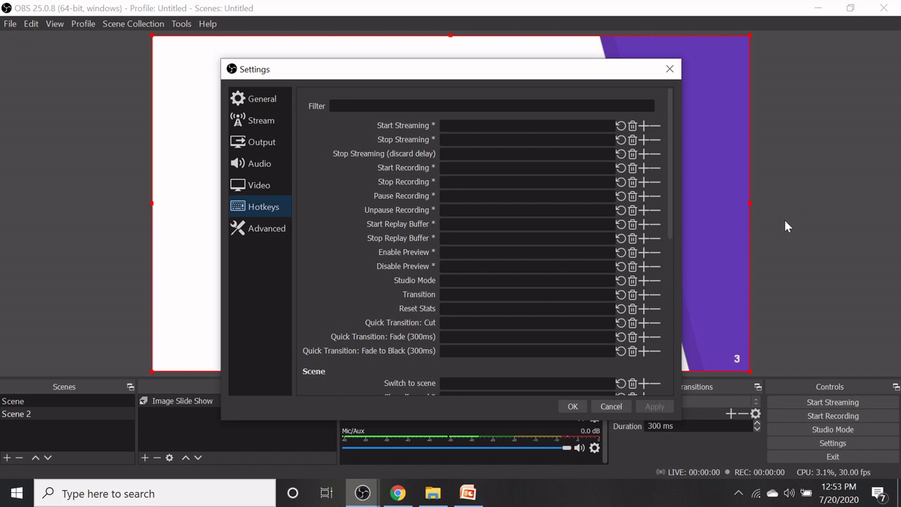
drag(670, 191, 671, 312)
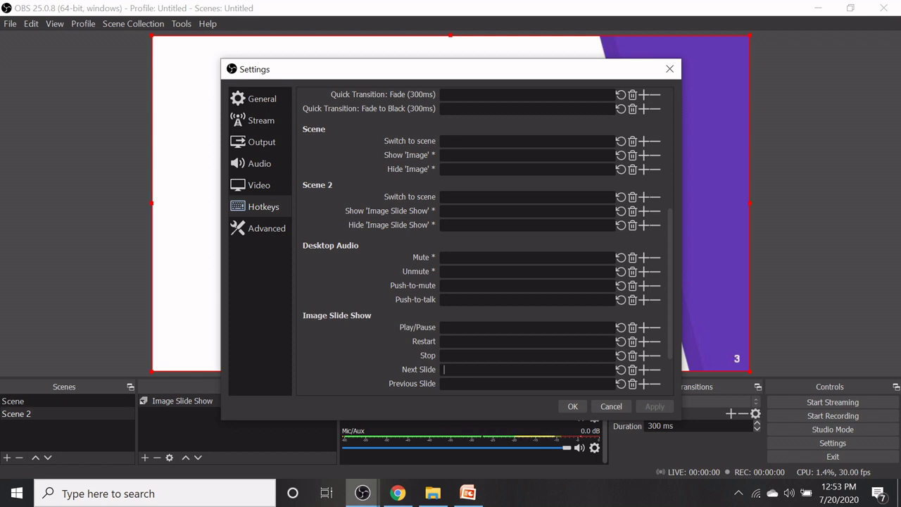
key(Right)
key(Left)
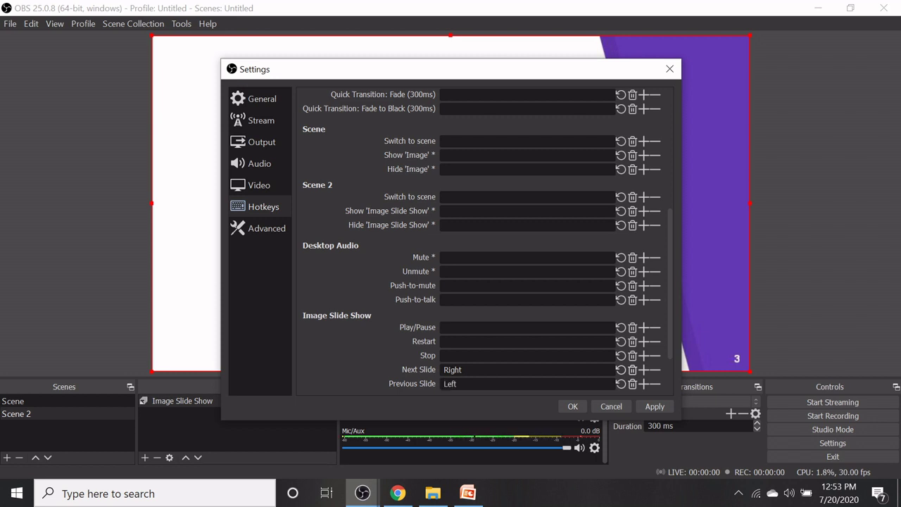
click(573, 407)
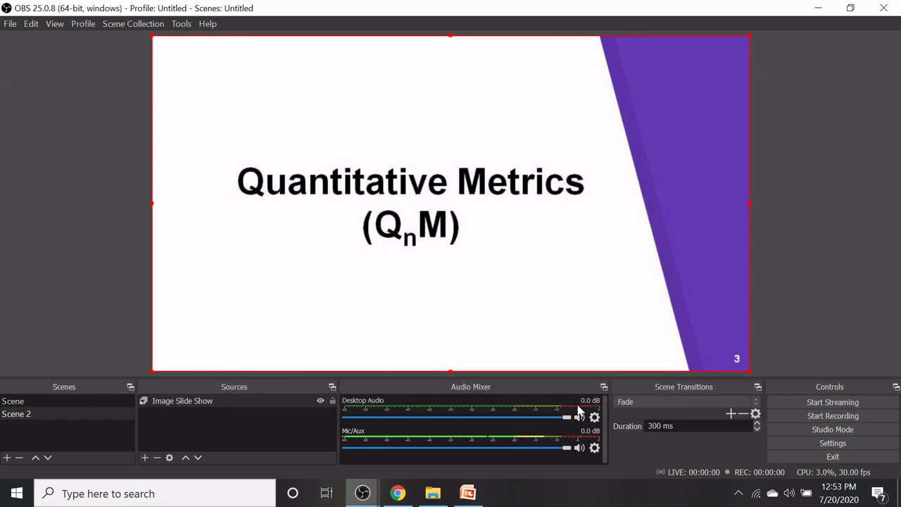
Press Right to advance one slide, then Left to step back
key(Right)
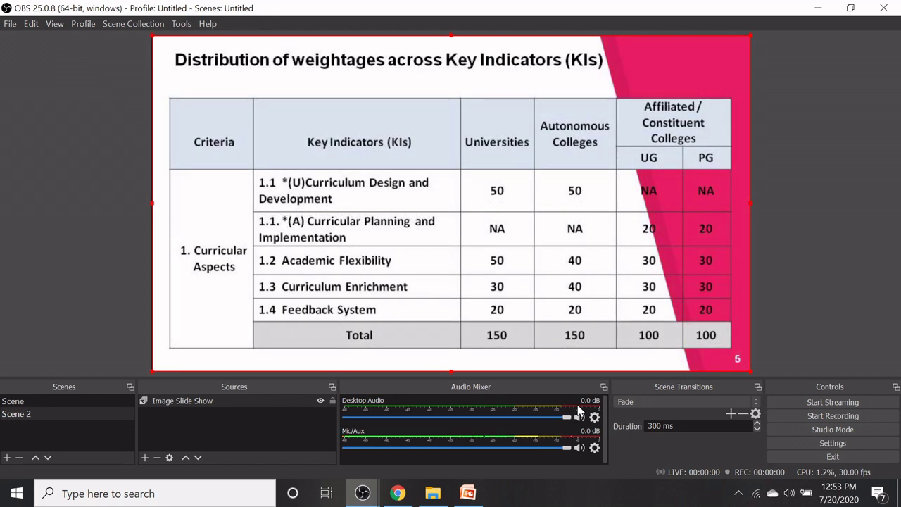
key(Left)
Change the Image Slide Show's Slide Mode to Automatic in its properties and confirm
click(159, 406)
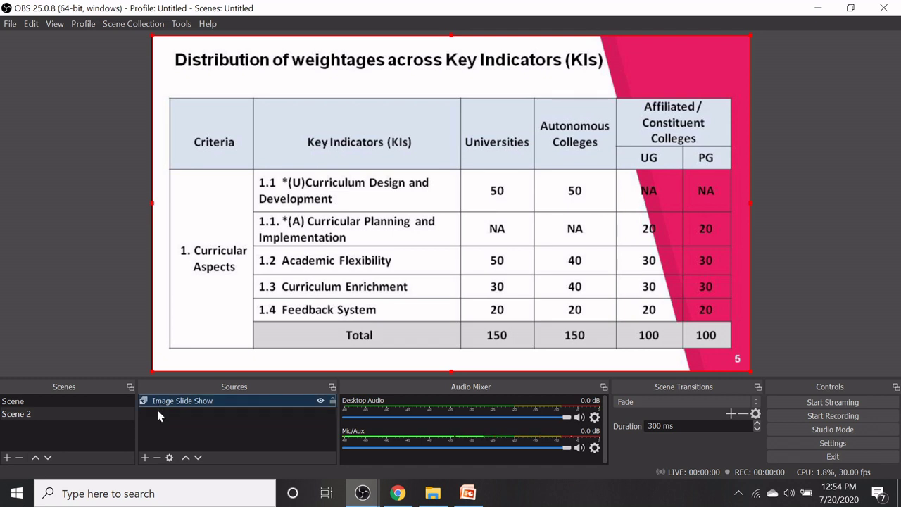
right_click(432, 239)
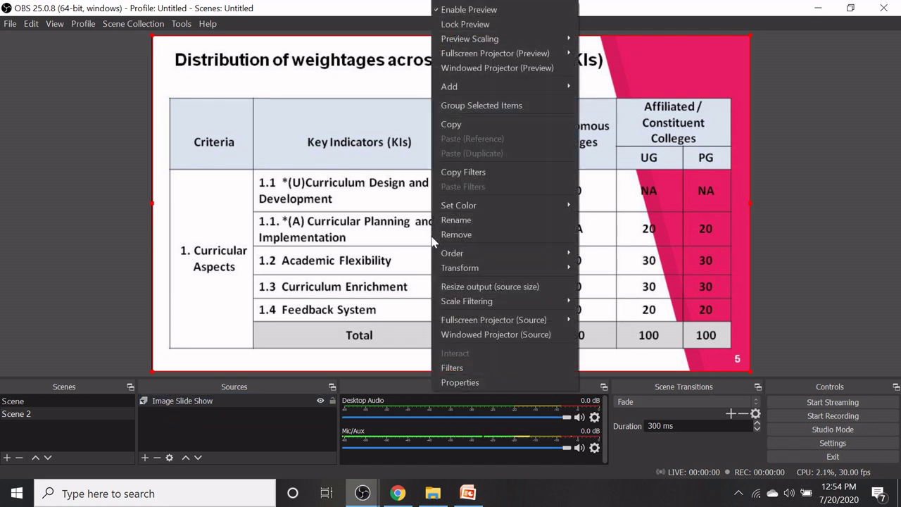
click(451, 381)
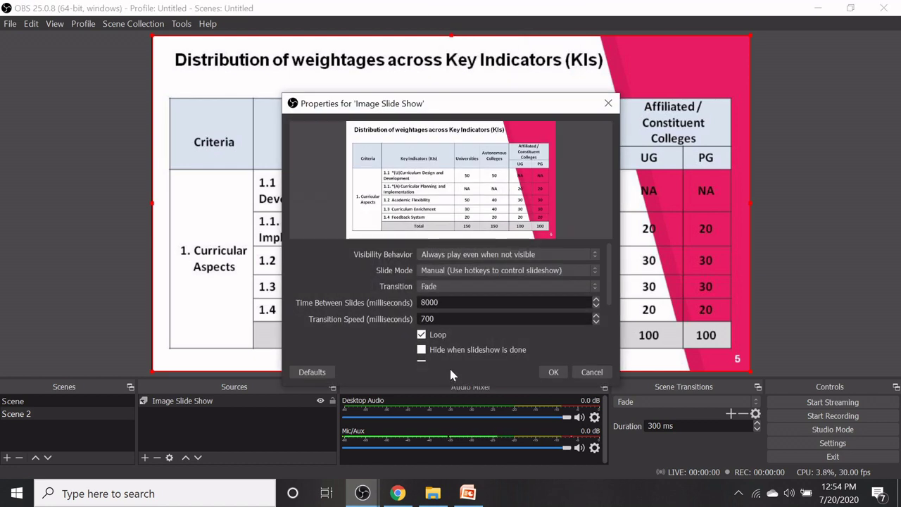
click(452, 272)
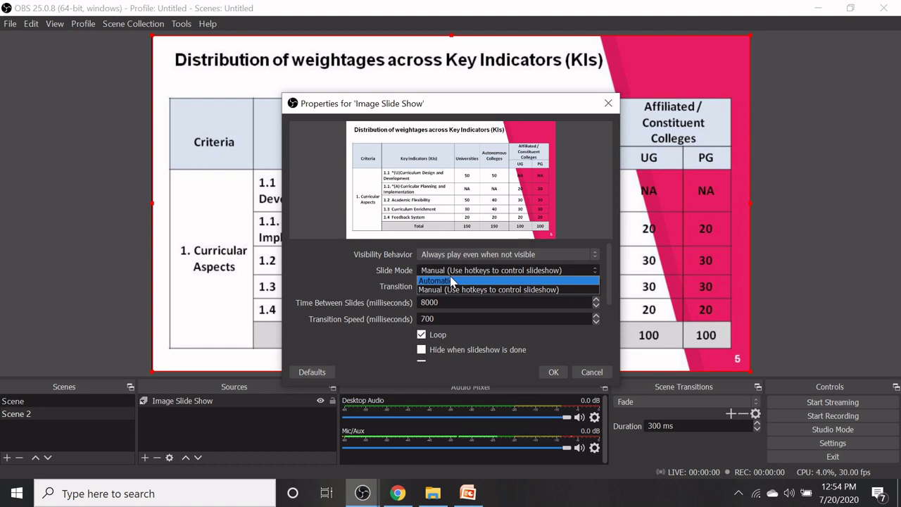
click(450, 280)
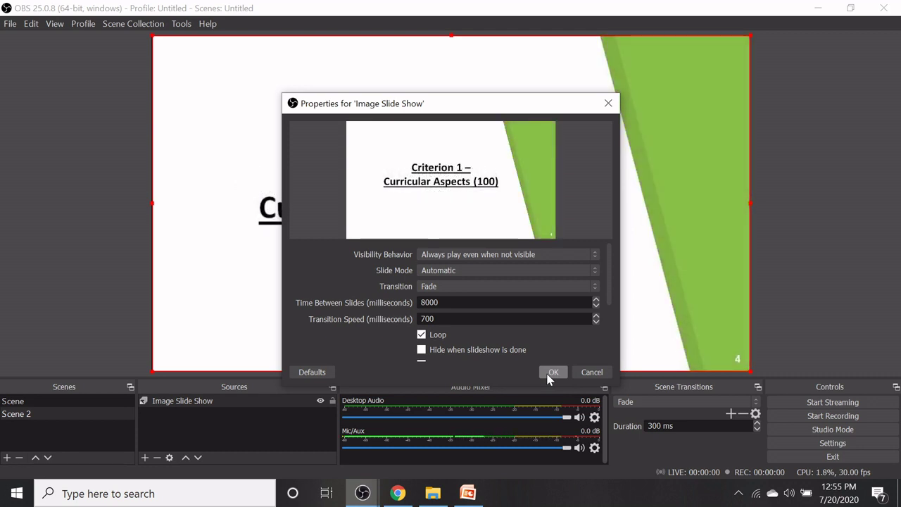
click(552, 373)
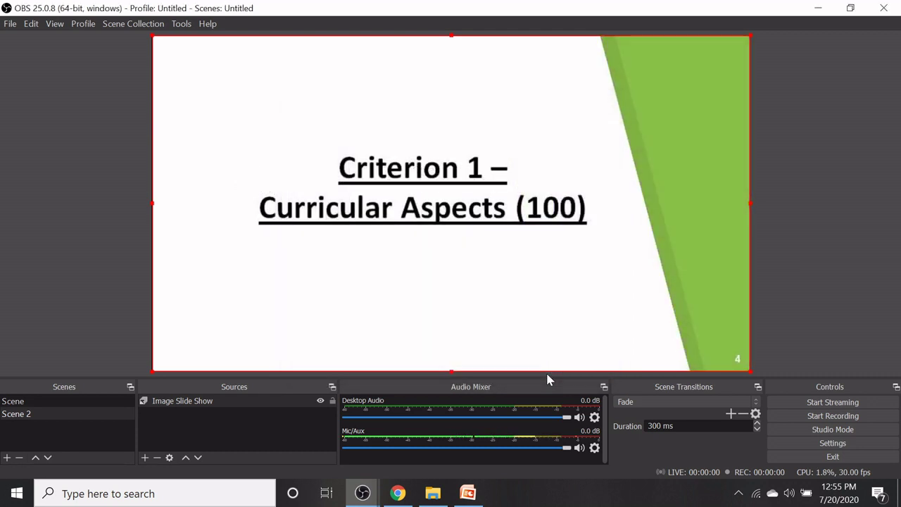
Check the Image source in the Session 5 scene, then return to Scene 2
click(89, 399)
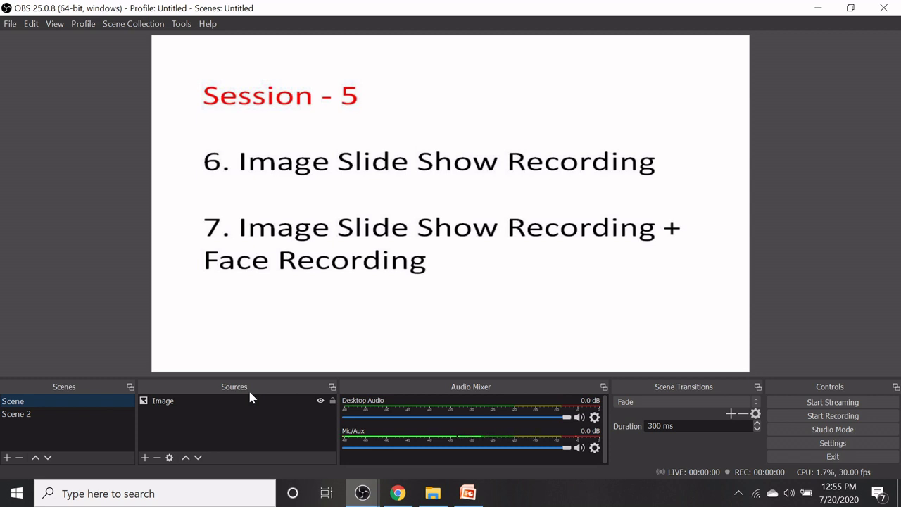
click(209, 398)
click(188, 414)
click(25, 416)
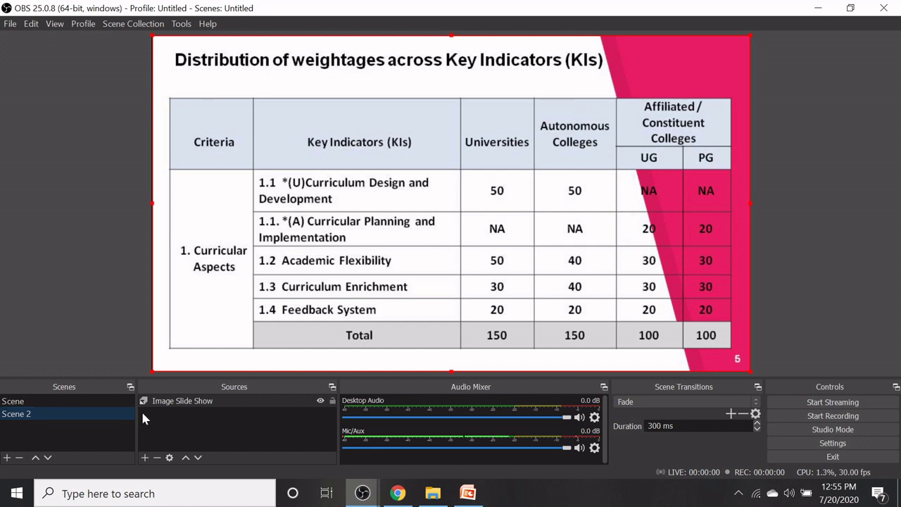
Switch the slide show's Slide Mode back to Manual in its properties and confirm
right_click(435, 259)
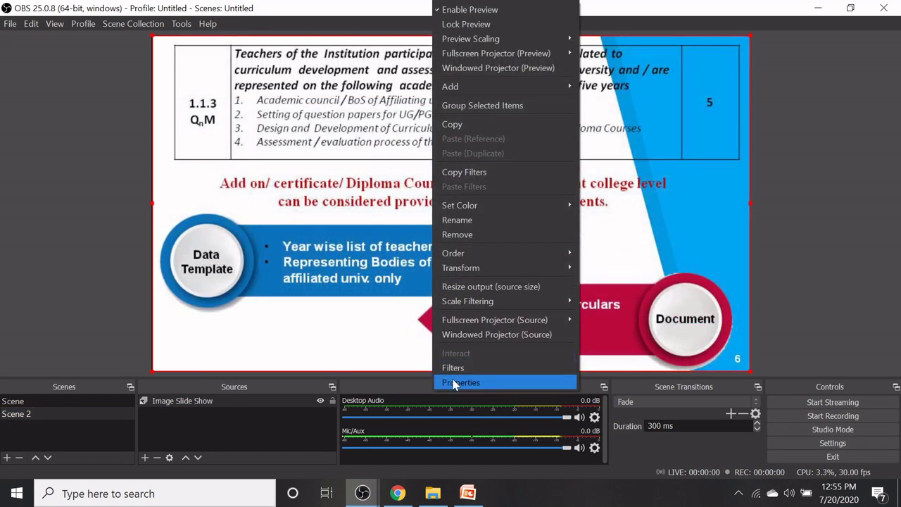
click(454, 382)
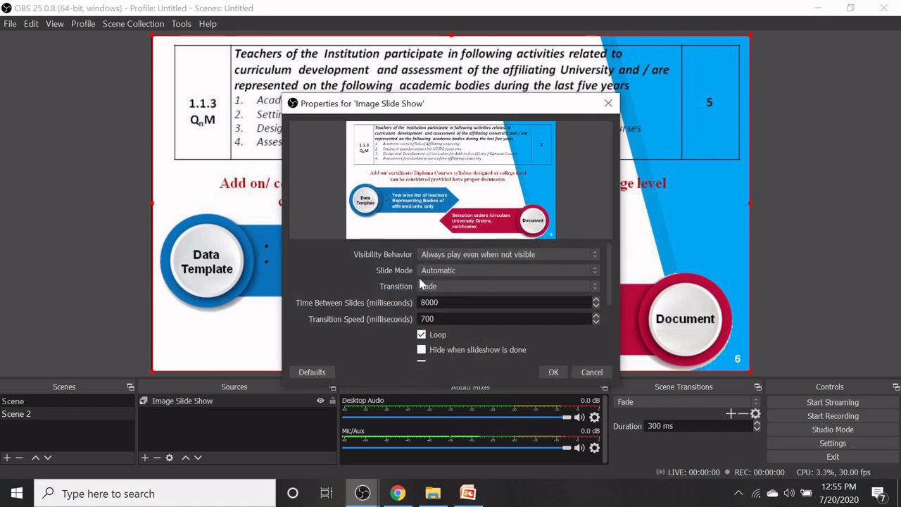
click(435, 271)
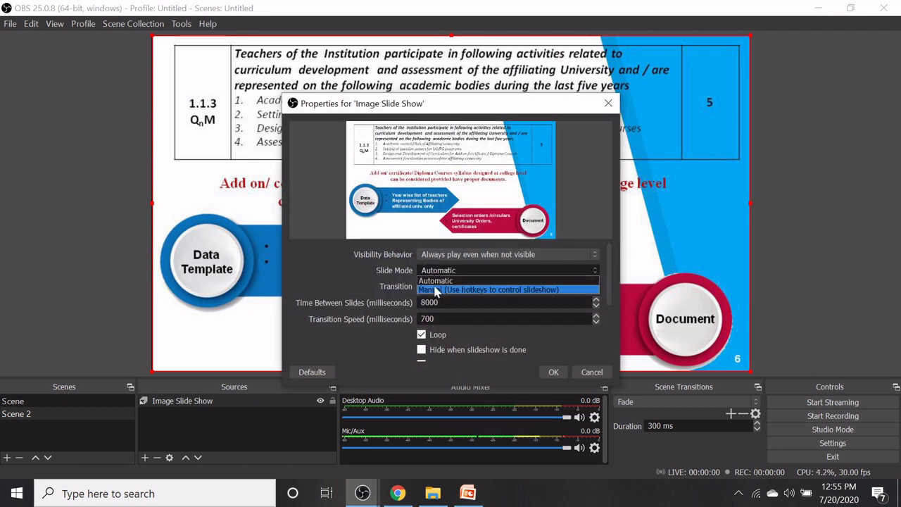
click(435, 288)
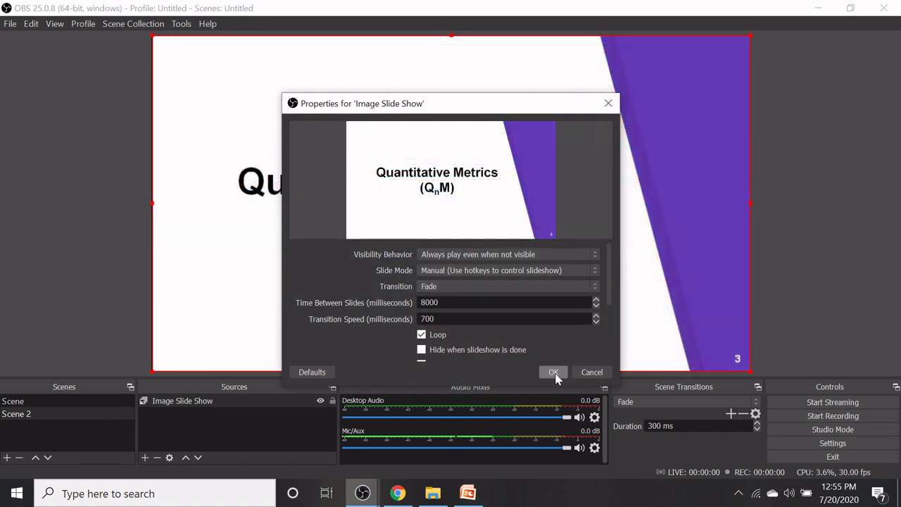
click(553, 372)
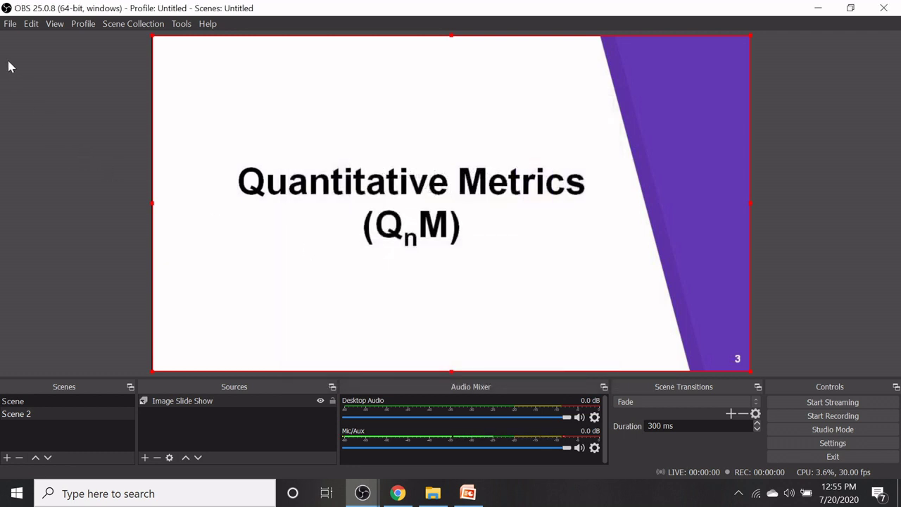
click(9, 24)
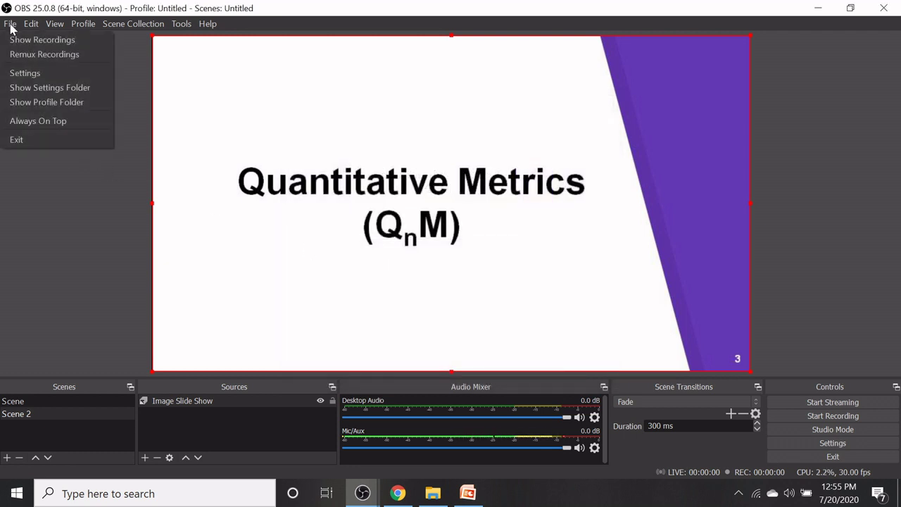
click(23, 75)
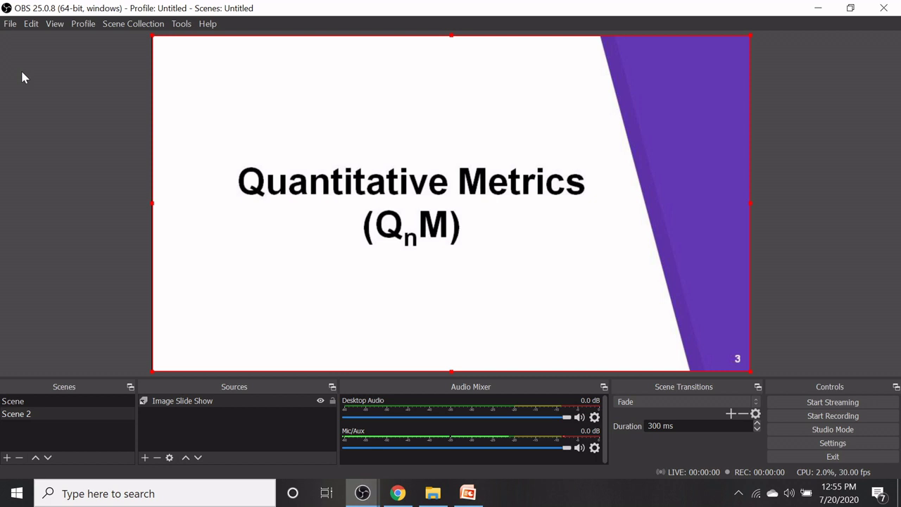
click(261, 211)
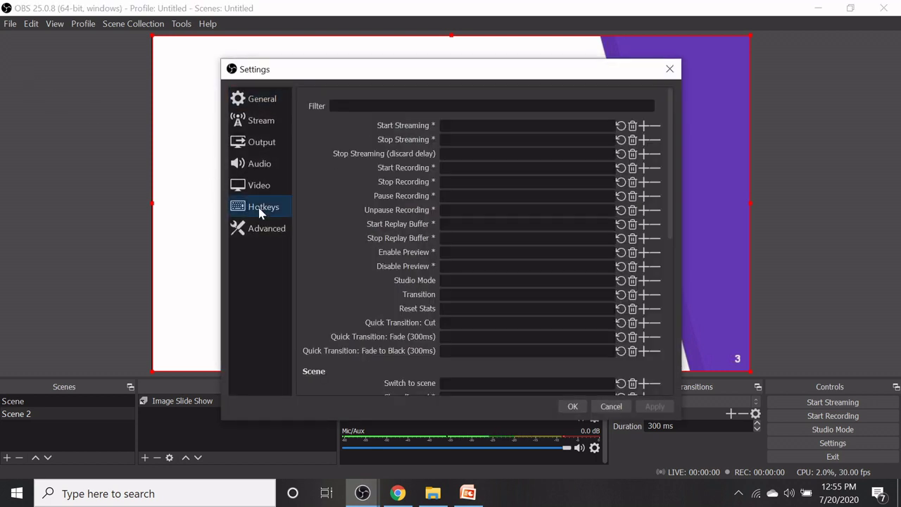
drag(667, 224, 665, 381)
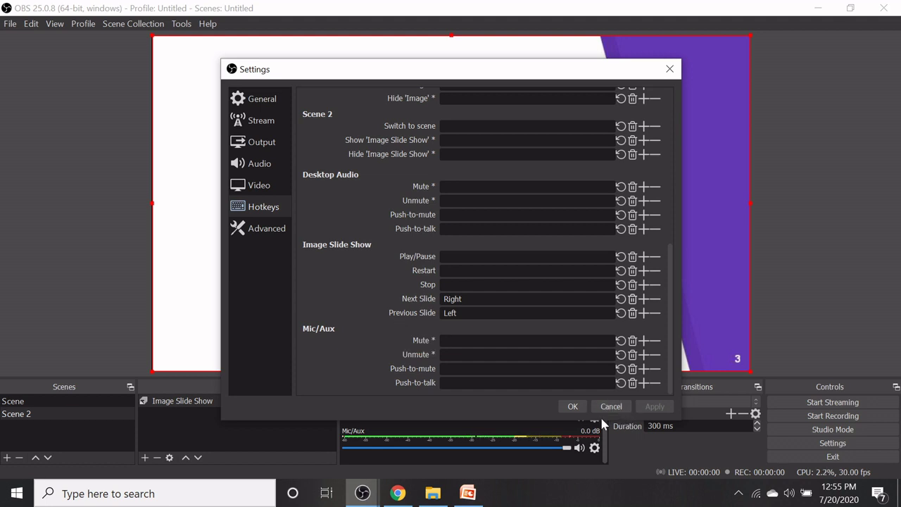
click(572, 407)
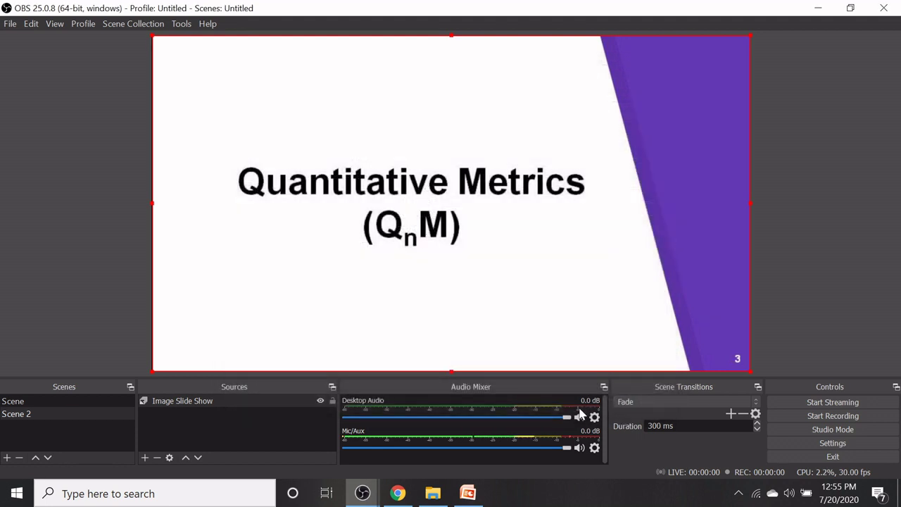
Add a Video Capture Device source with default EasyCamera settings and start resizing its box
click(146, 459)
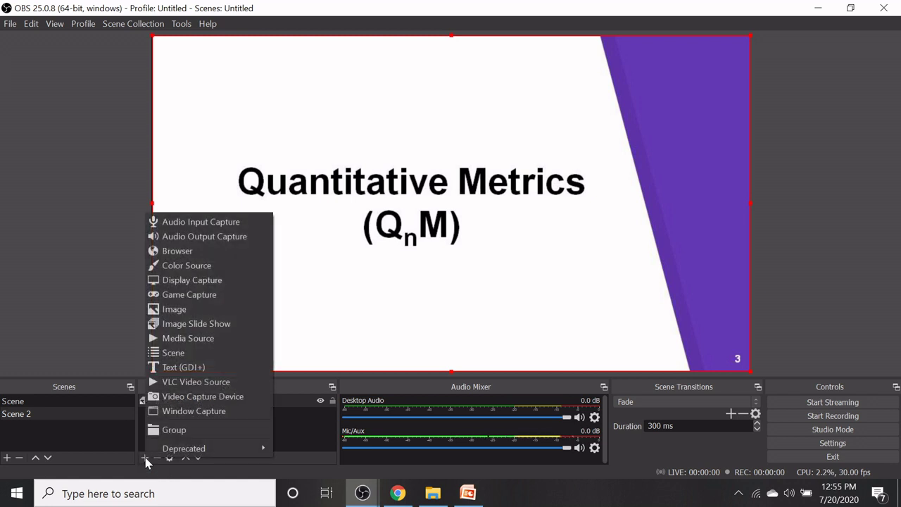
click(239, 398)
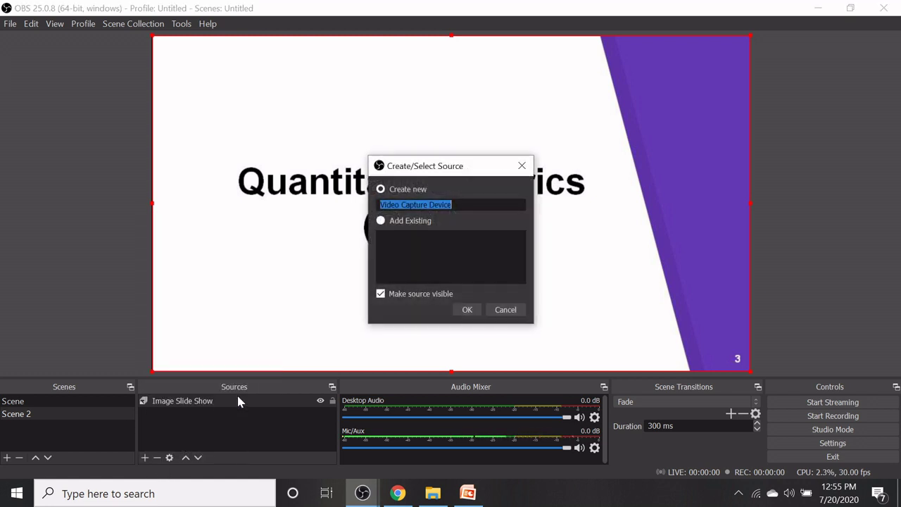
click(464, 311)
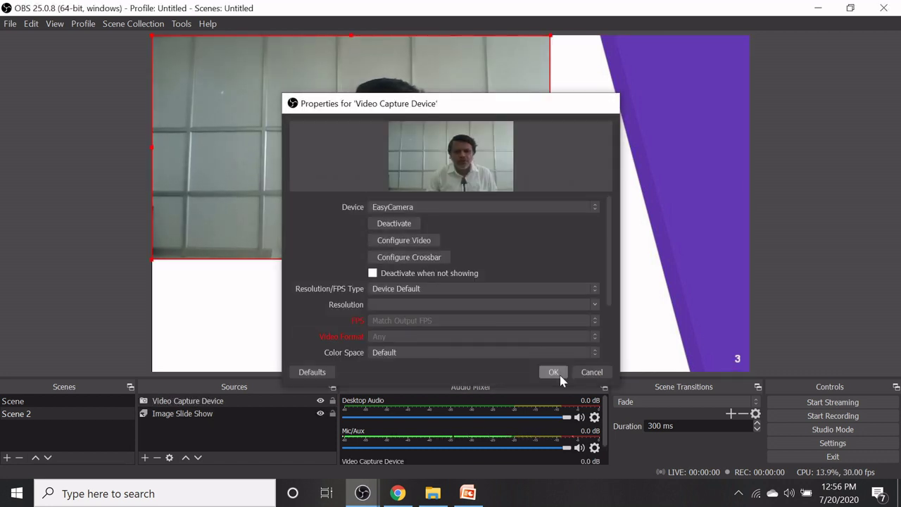
click(556, 372)
mouse_move(553, 260)
mouse_down()
mouse_move(532, 258)
mouse_move(539, 246)
mouse_move(563, 260)
mouse_move(555, 266)
mouse_up()
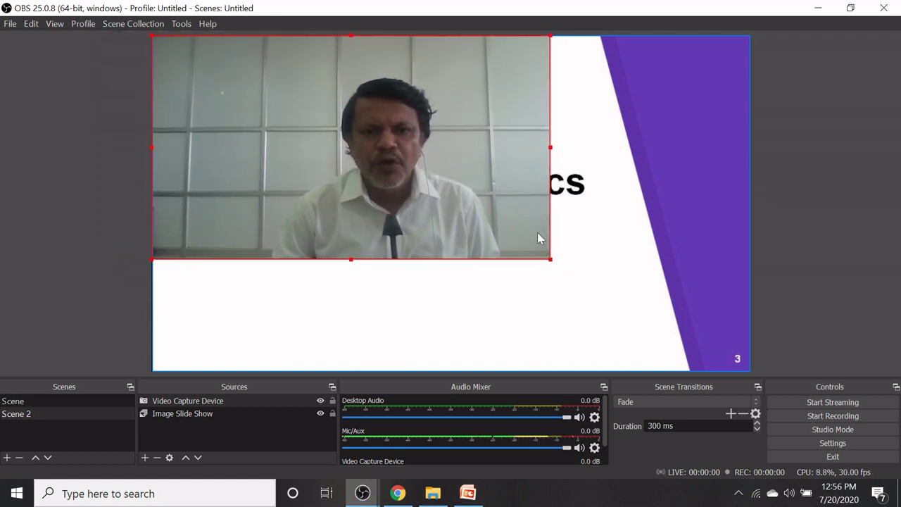
Shrink the webcam to a small overlay and move it to the slide's bottom-left corner
click(552, 262)
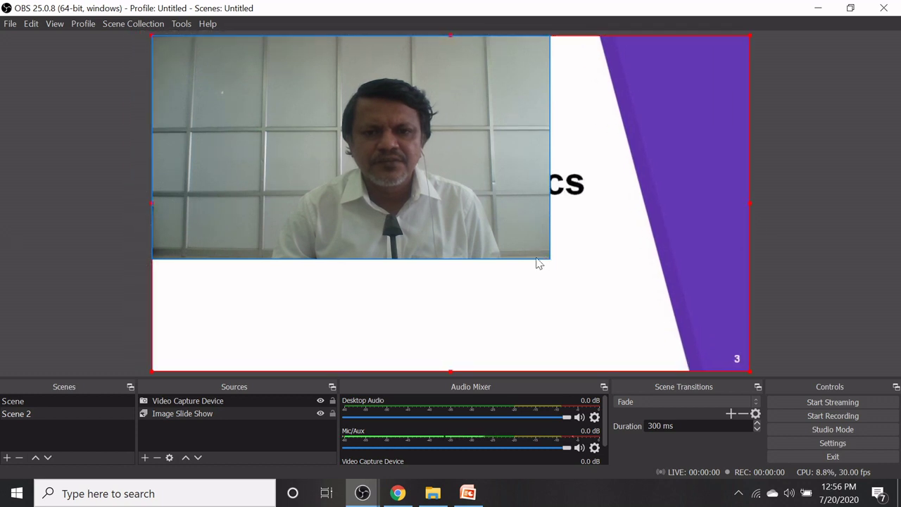
click(521, 257)
drag(551, 260, 247, 117)
drag(246, 72, 243, 331)
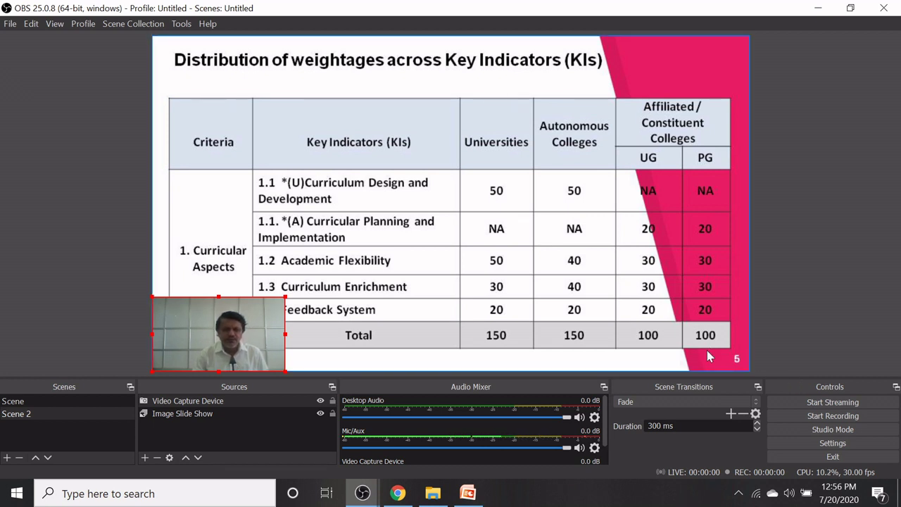
mouse_move(385, 500)
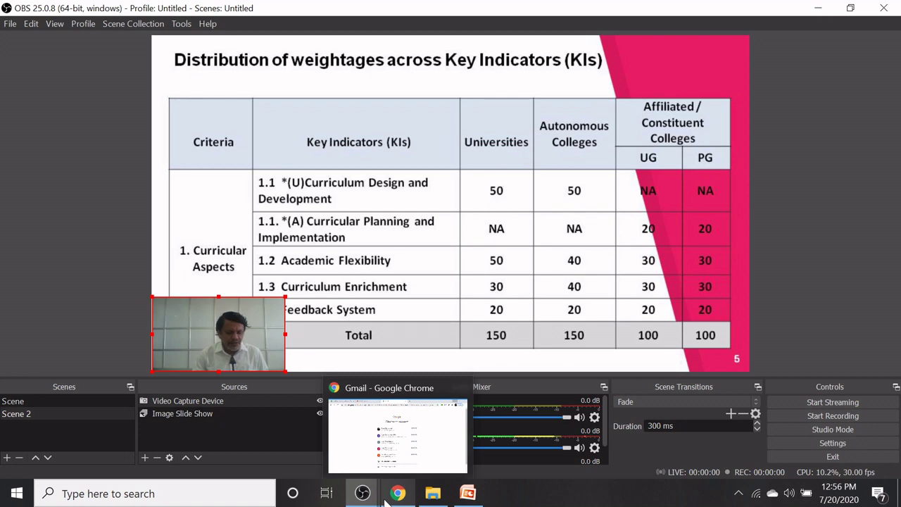